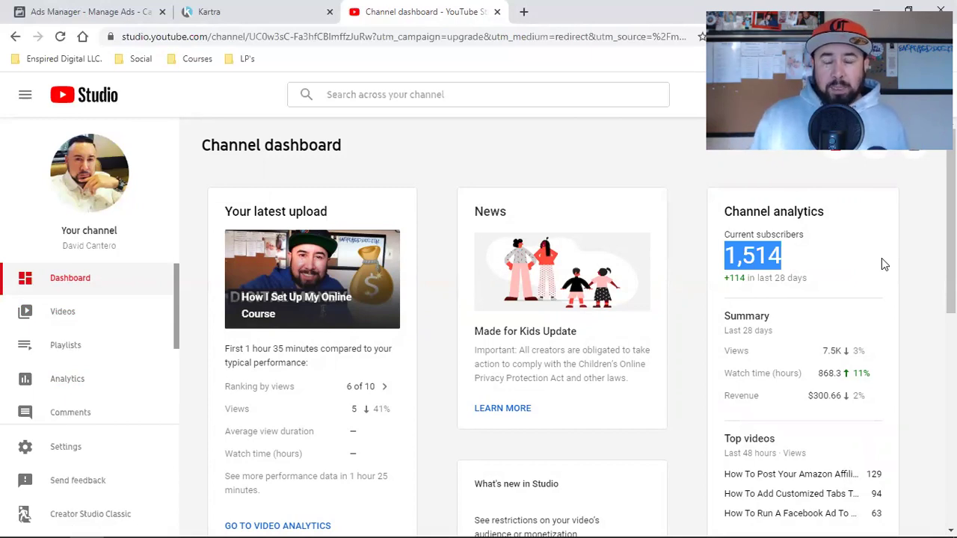
Open the Canva home page, canva.com, in a new browser tab.
click(912, 143)
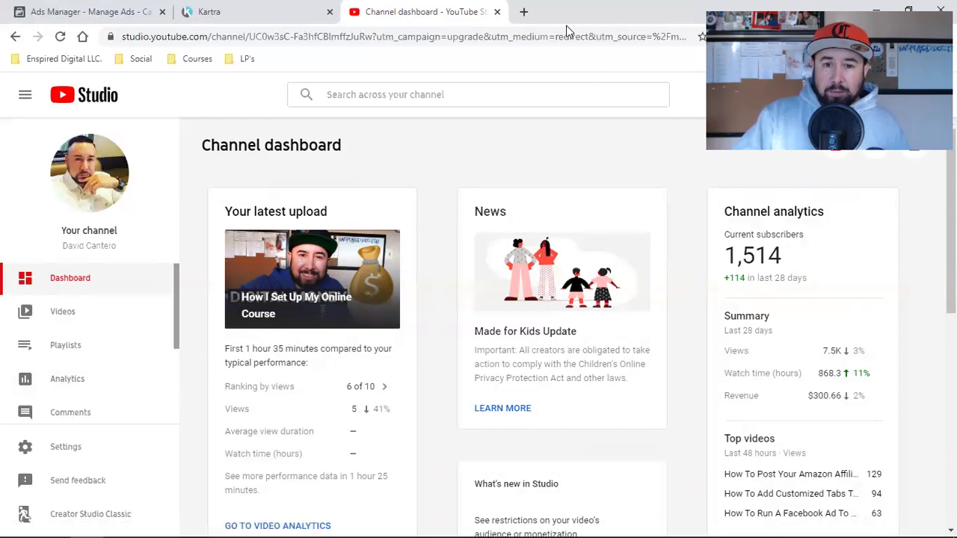
click(523, 13)
text(ca)
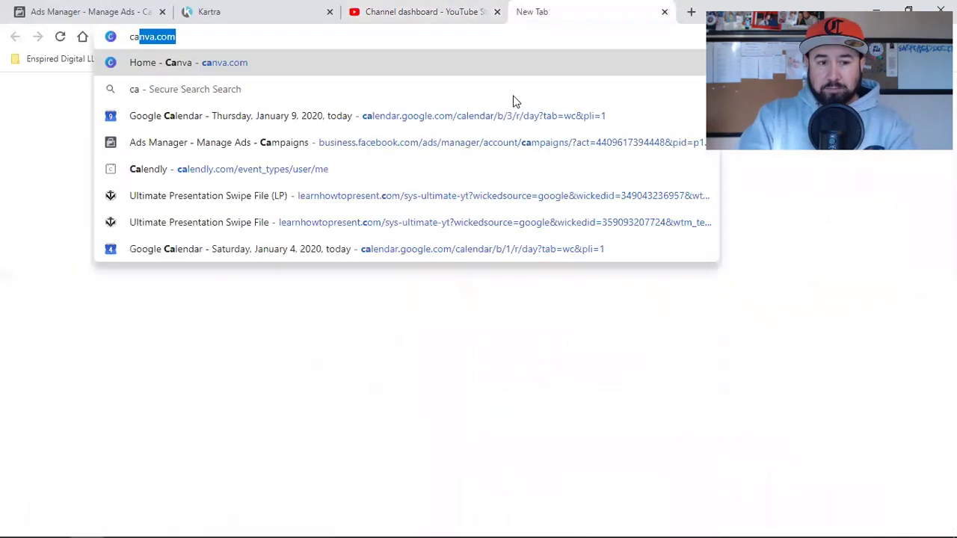
key(Return)
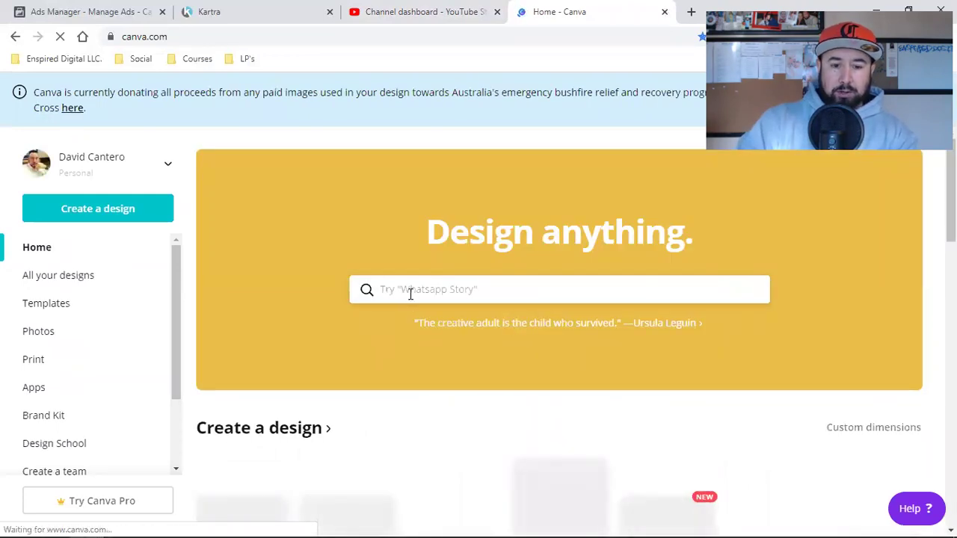
Find the YouTube Thumbnail design type and create a new blank design of that type.
text(you)
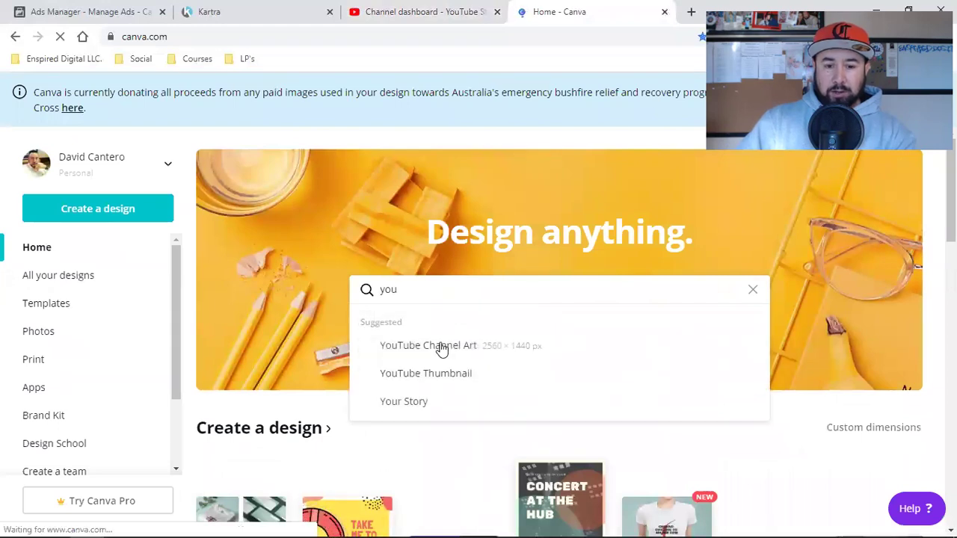
click(427, 377)
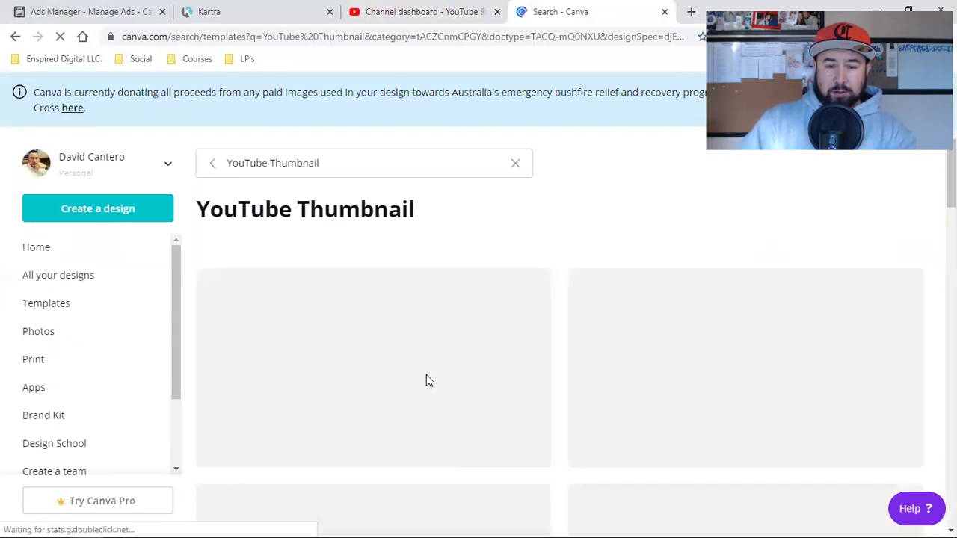
click(372, 341)
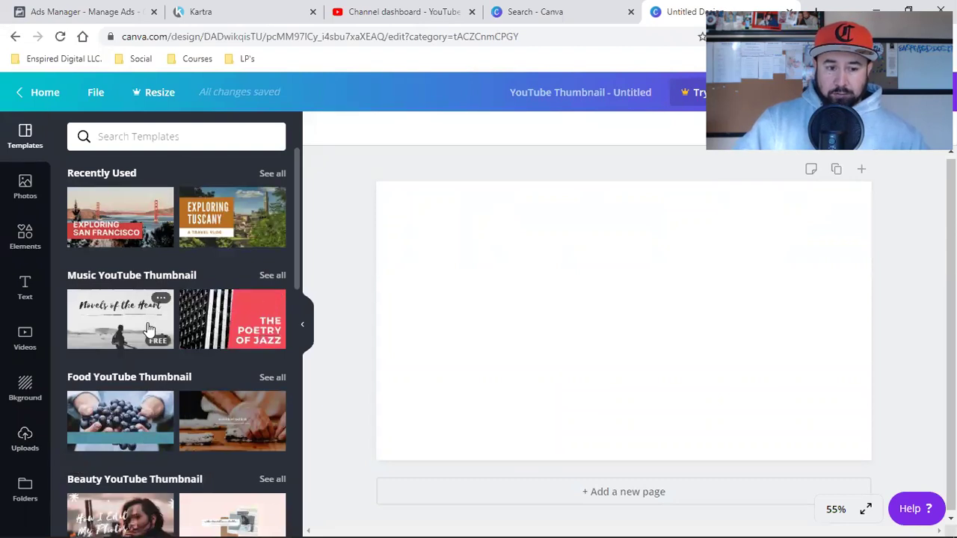
Apply the "Exploring San Francisco" template to the blank page and replace its background with the uploaded black-cap selfie.
drag(123, 234, 499, 284)
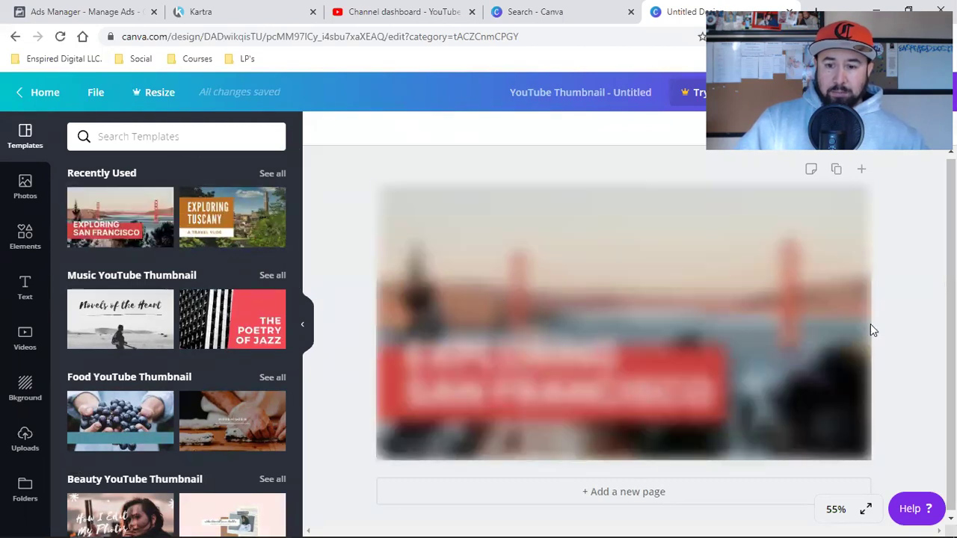
click(912, 324)
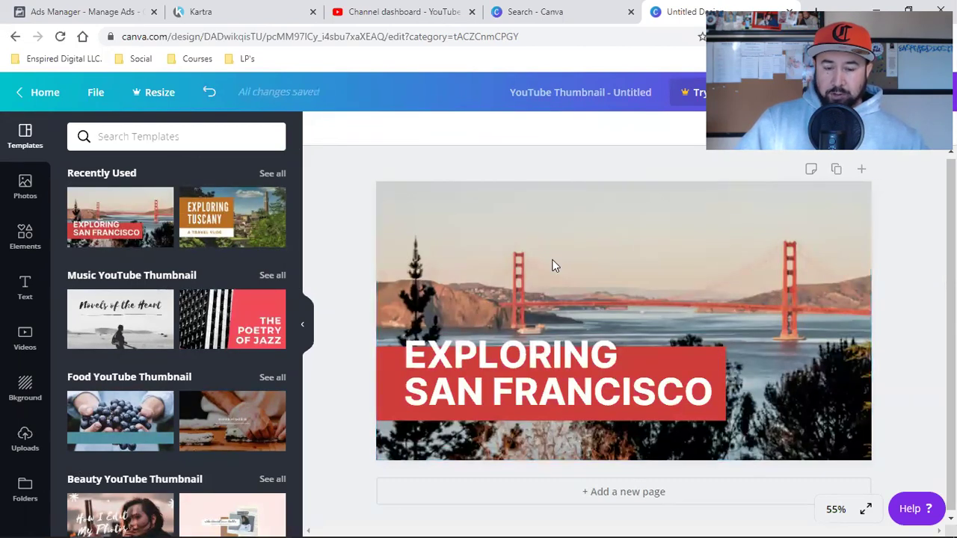
click(500, 376)
double_click(499, 369)
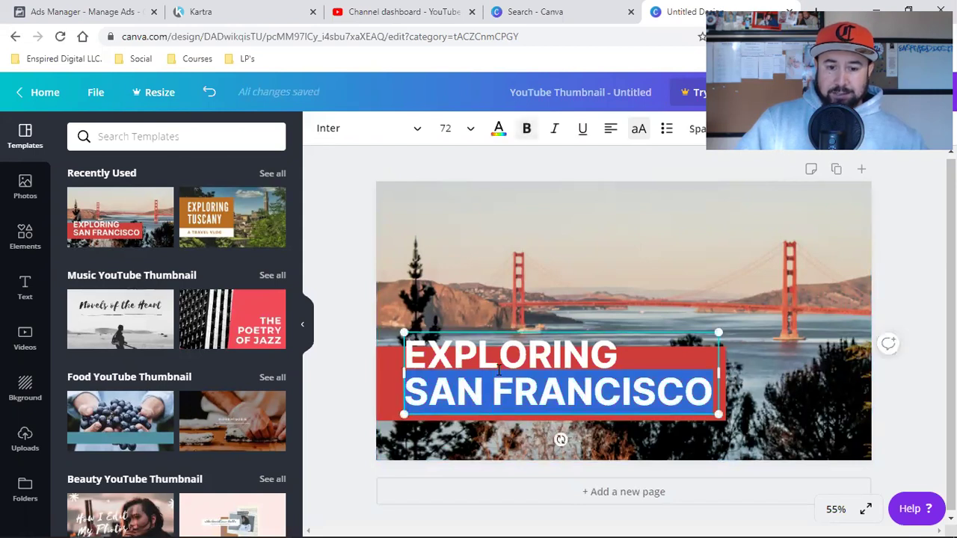
click(25, 438)
drag(142, 311, 401, 225)
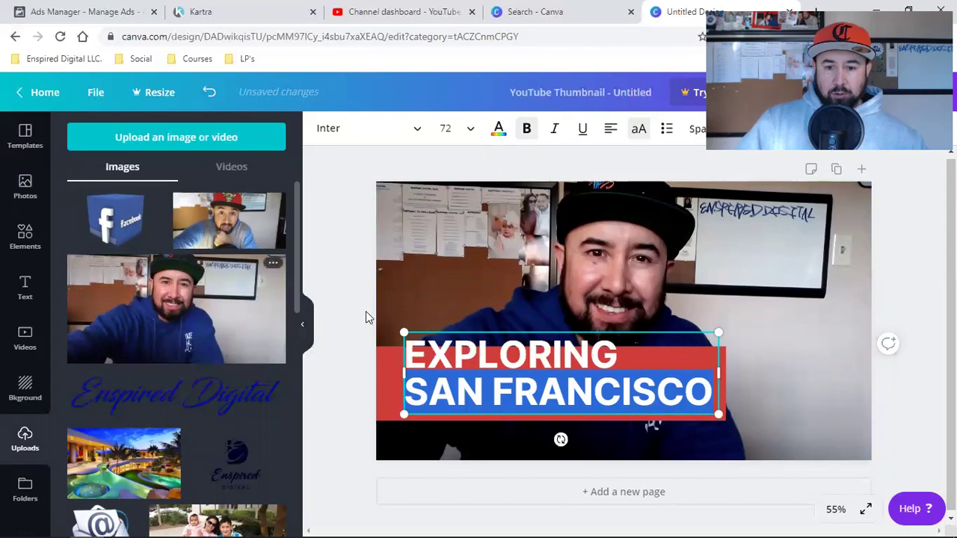
Check the YouTube Studio dashboard, return to the Canva thumbnail design and clear its title.
click(398, 9)
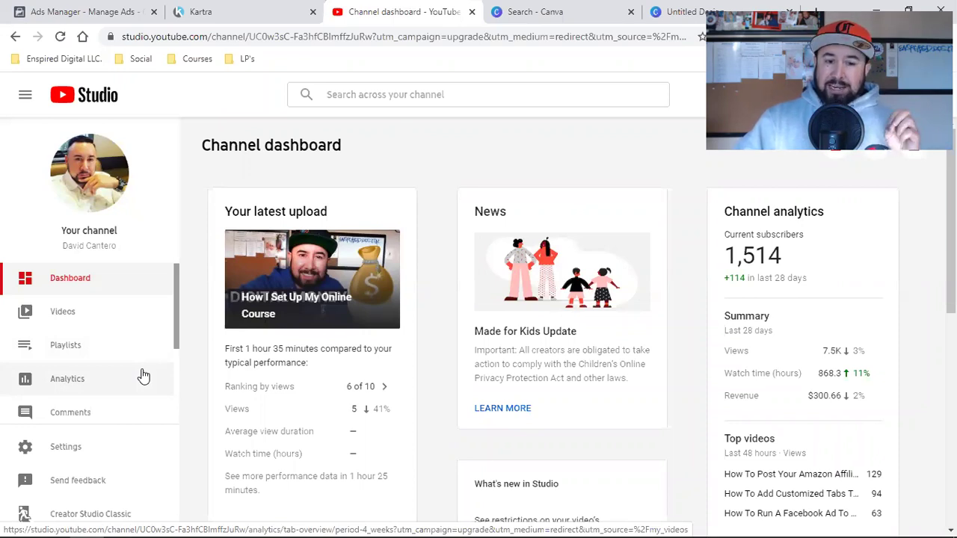
click(667, 9)
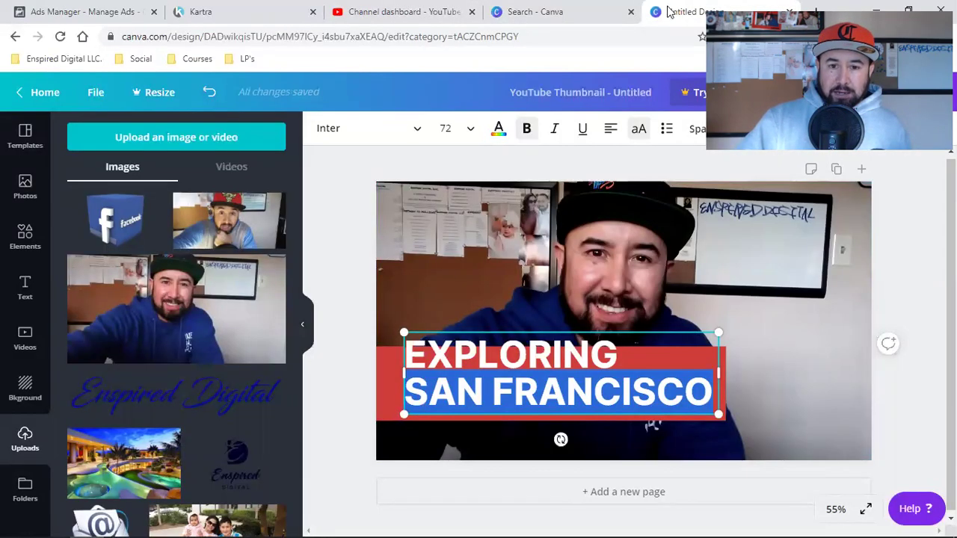
click(581, 90)
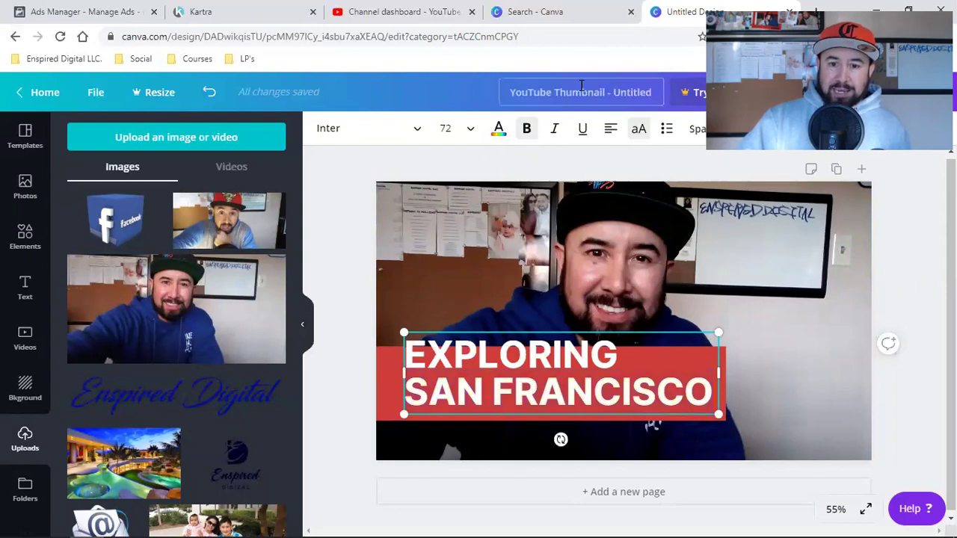
key(BackSpace)
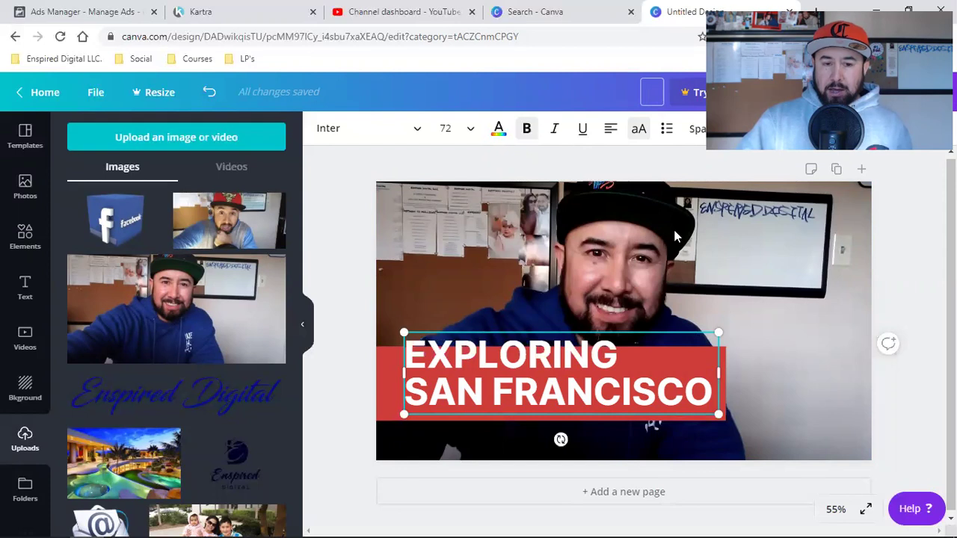
Switch to YouTube Studio and open the details of the channel video published Oct 29, 2017.
click(381, 11)
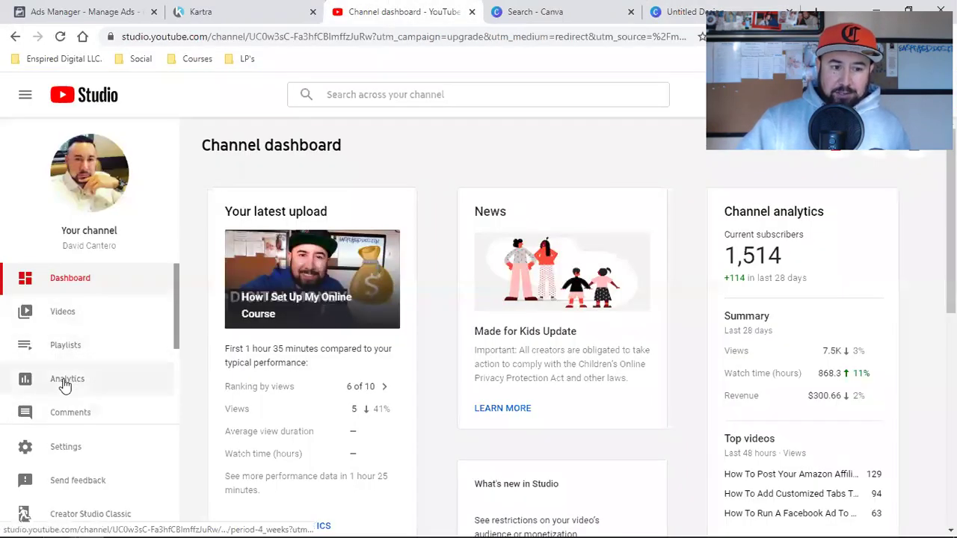
click(70, 313)
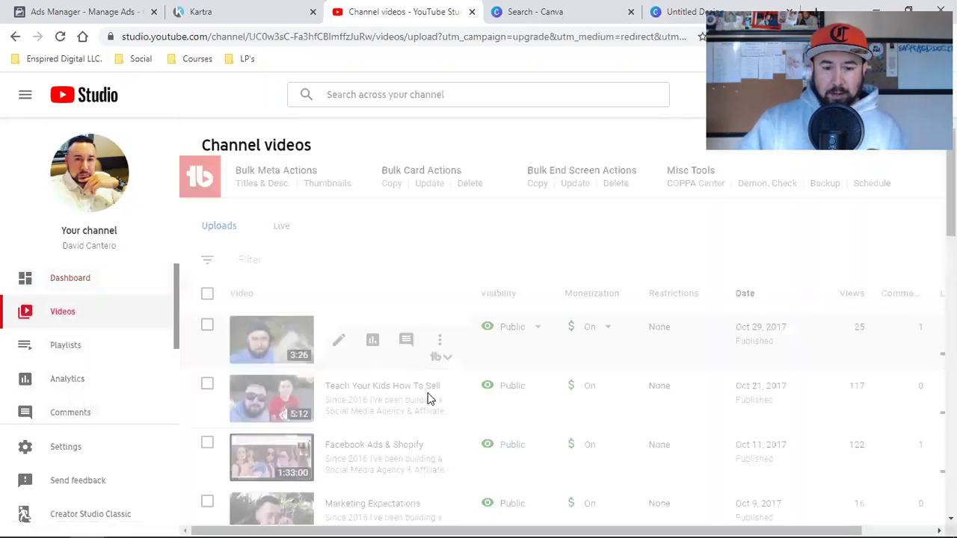
click(338, 343)
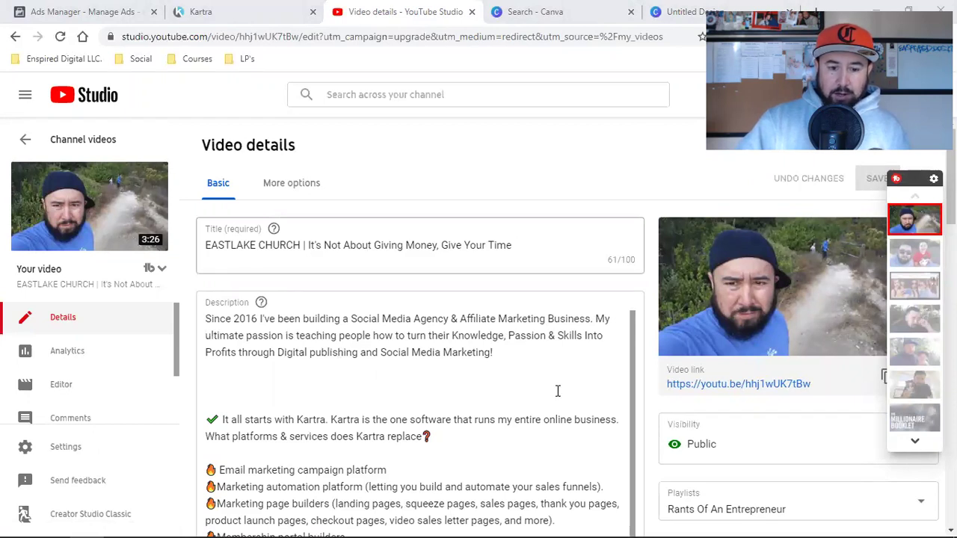
Review the video's description, thumbnail options, audience setting, tags, tag tools and recommended tags.
scroll(598, 390, down, 3)
scroll(650, 396, down, 3)
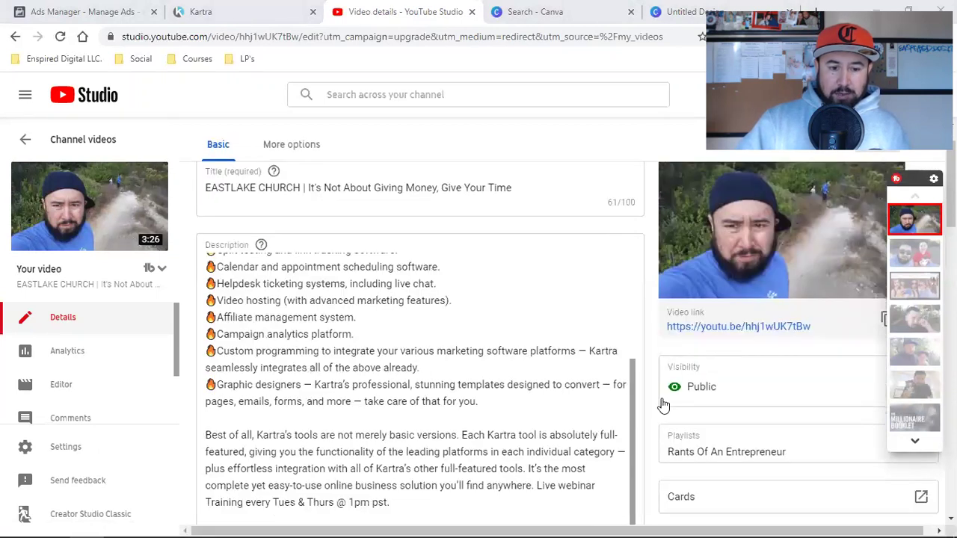
scroll(662, 405, down, 5)
scroll(662, 404, down, 5)
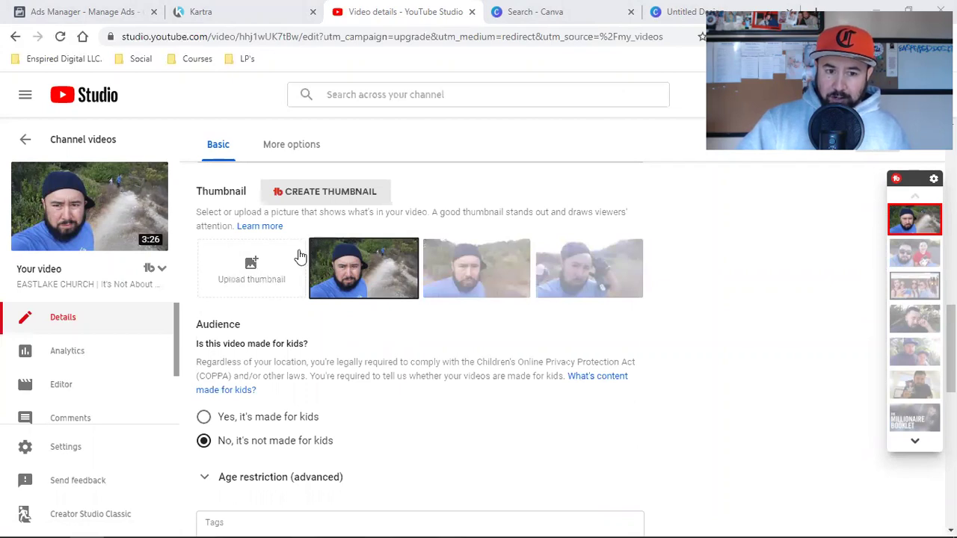
scroll(437, 352, down, 2)
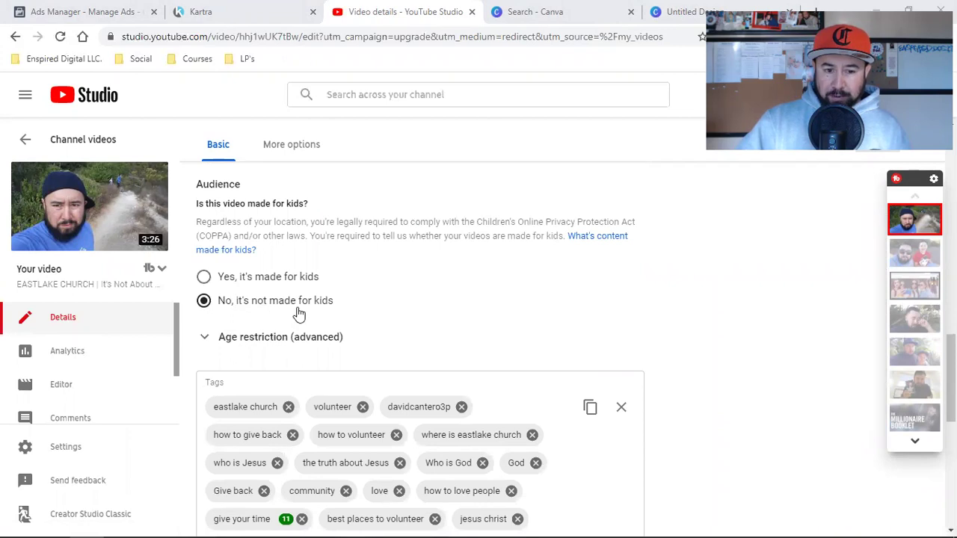
scroll(474, 321, down, 2)
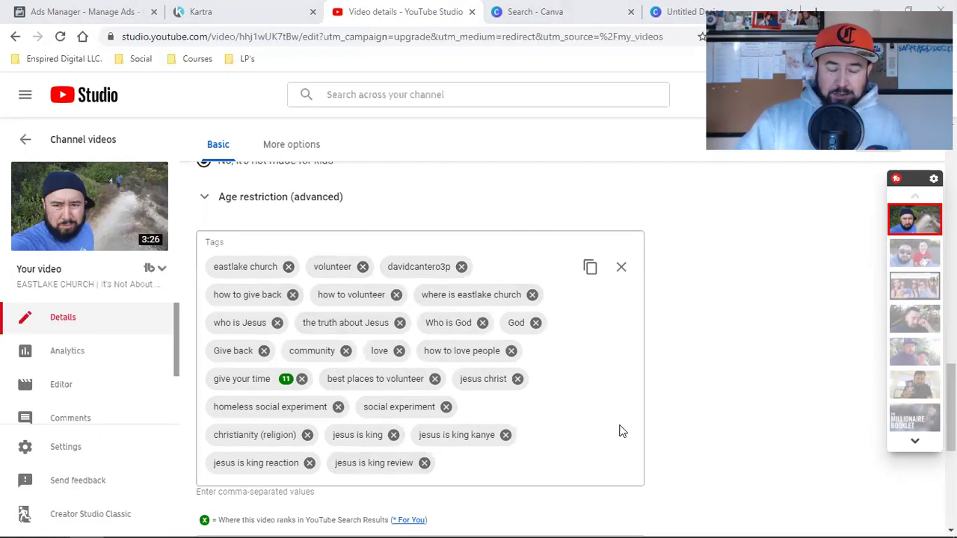
scroll(621, 431, down, 2)
scroll(621, 432, down, 3)
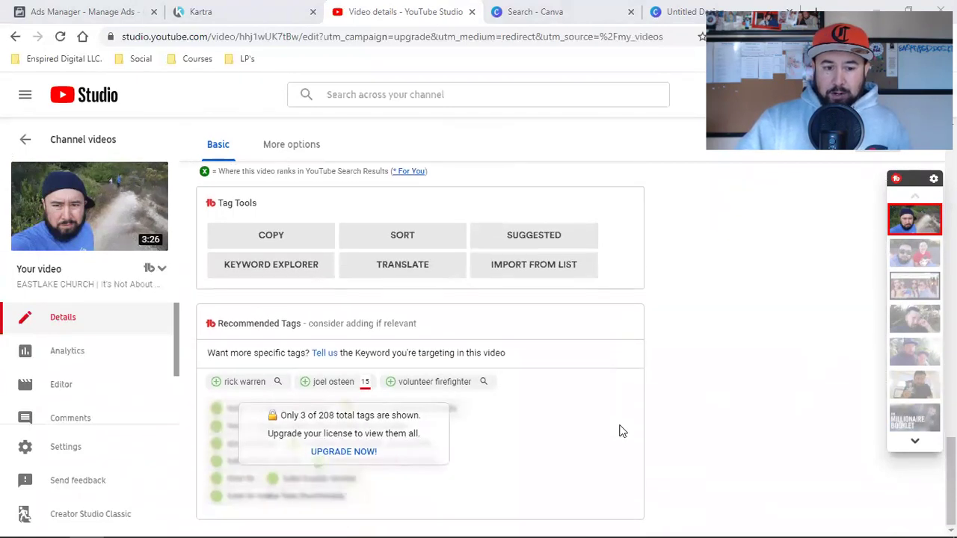
scroll(620, 431, up, 10)
scroll(618, 431, up, 5)
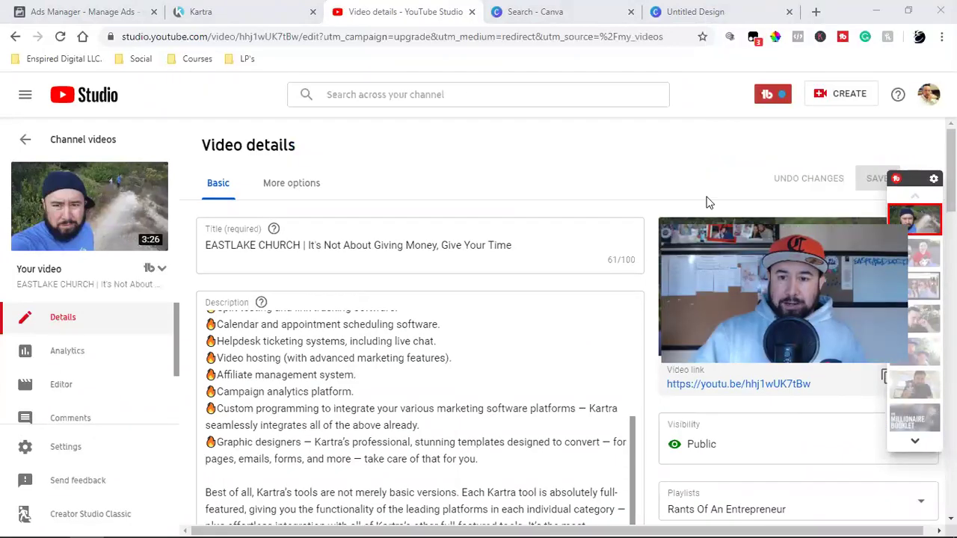
View the Keywords Everywhere and TubeBuddy browser extension menus and return to the channel videos list.
click(819, 37)
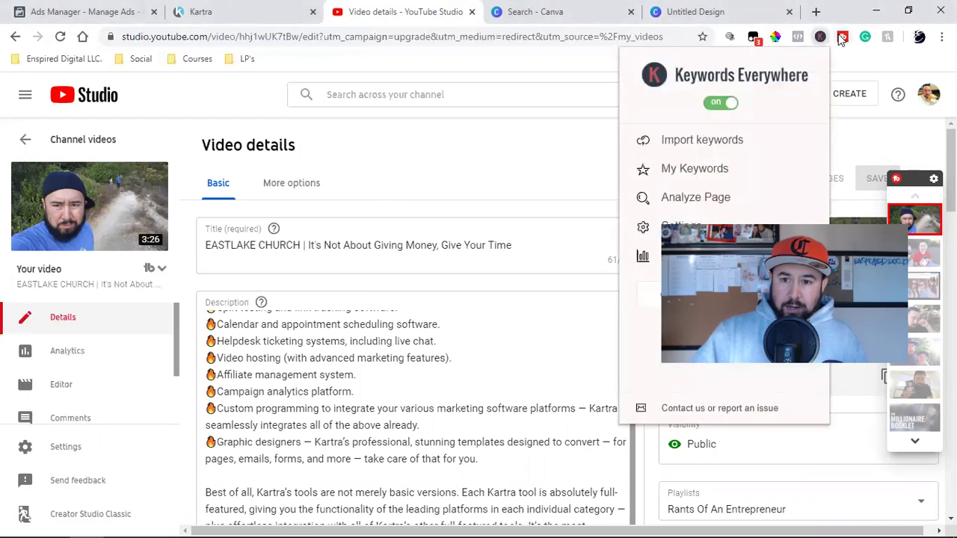
right_click(841, 38)
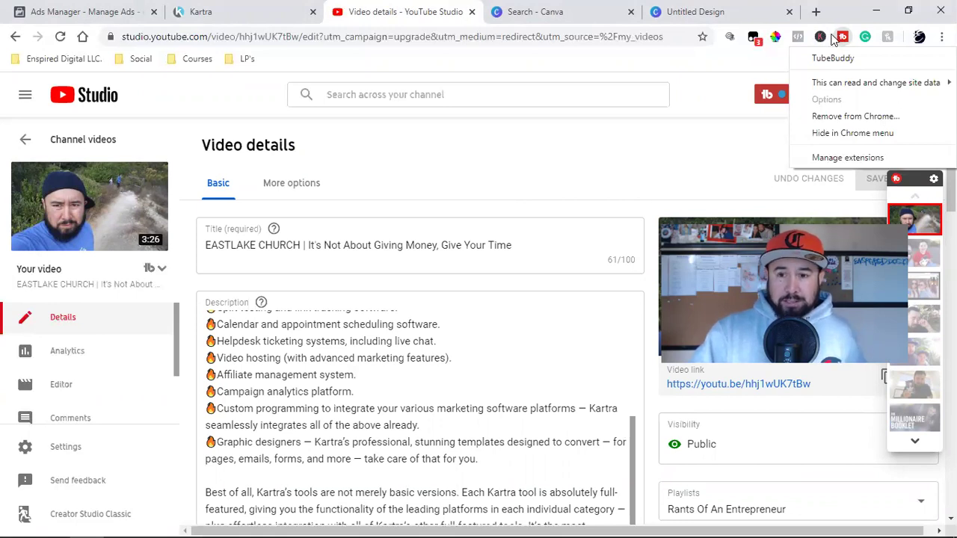
click(388, 185)
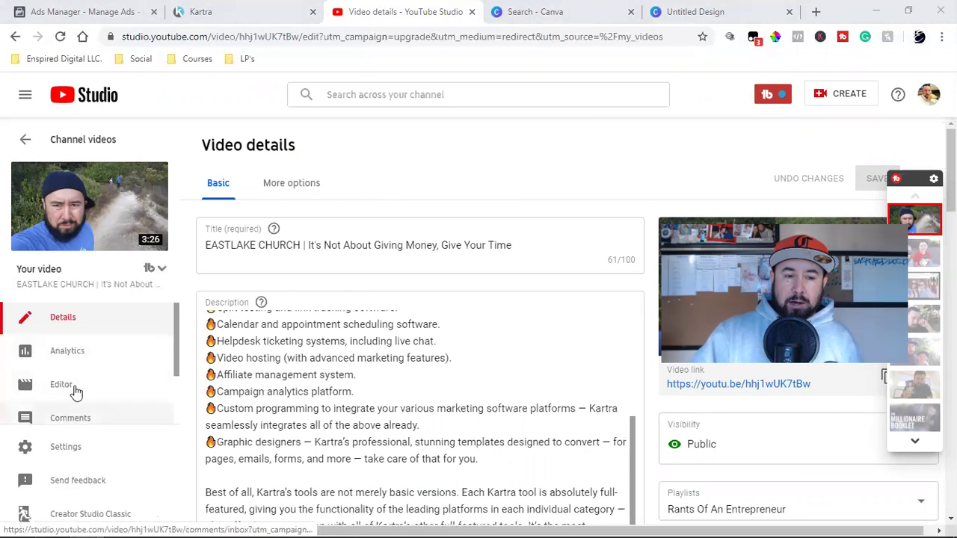
click(78, 139)
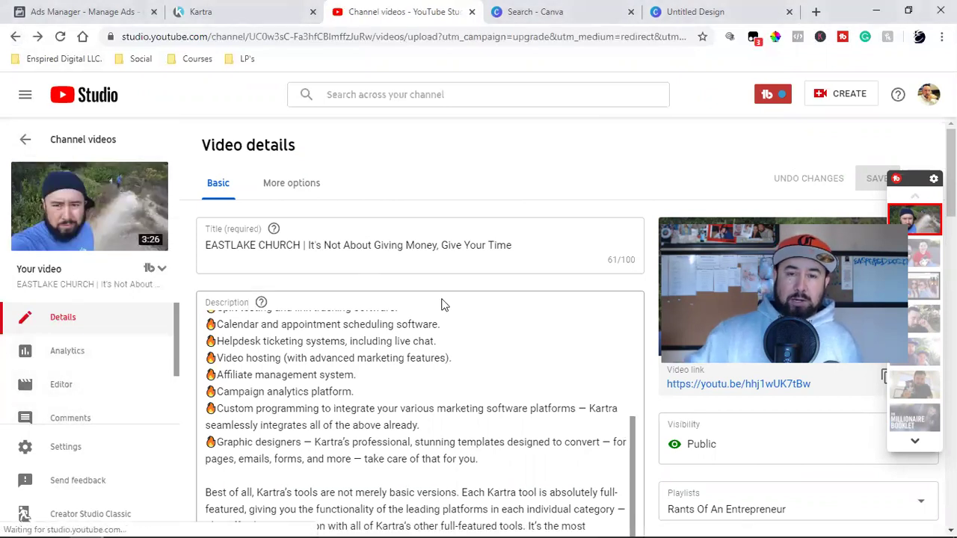